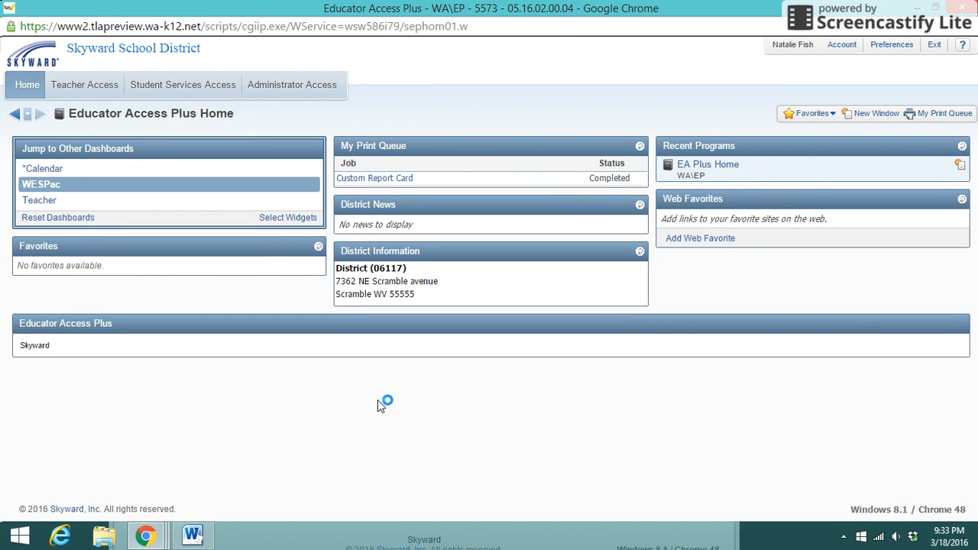
Step: Open the Standards Gradebook for the ELA 5 / 23 English Language Arts class from My Gradebook
{"action": "left_click", "coordinate": [95, 91]}
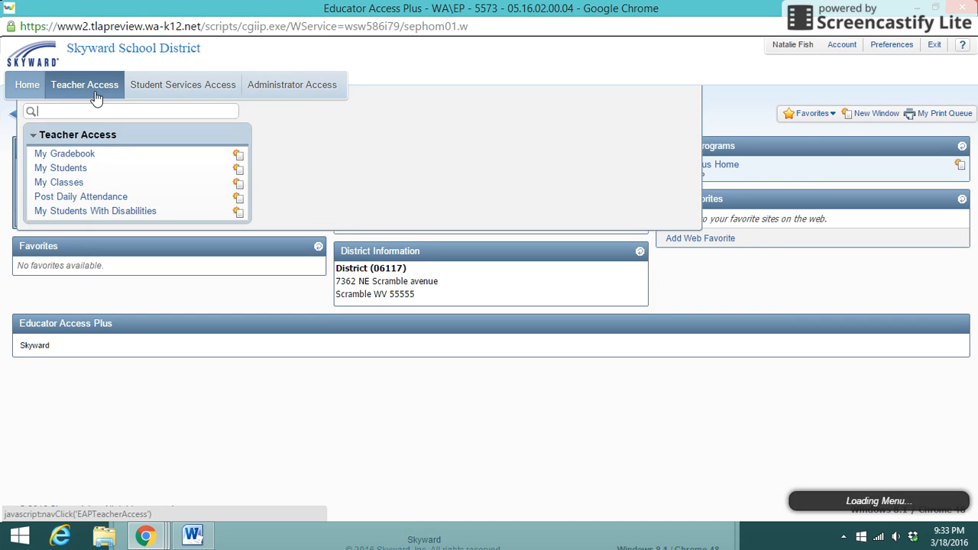
{"action": "left_click", "coordinate": [74, 153]}
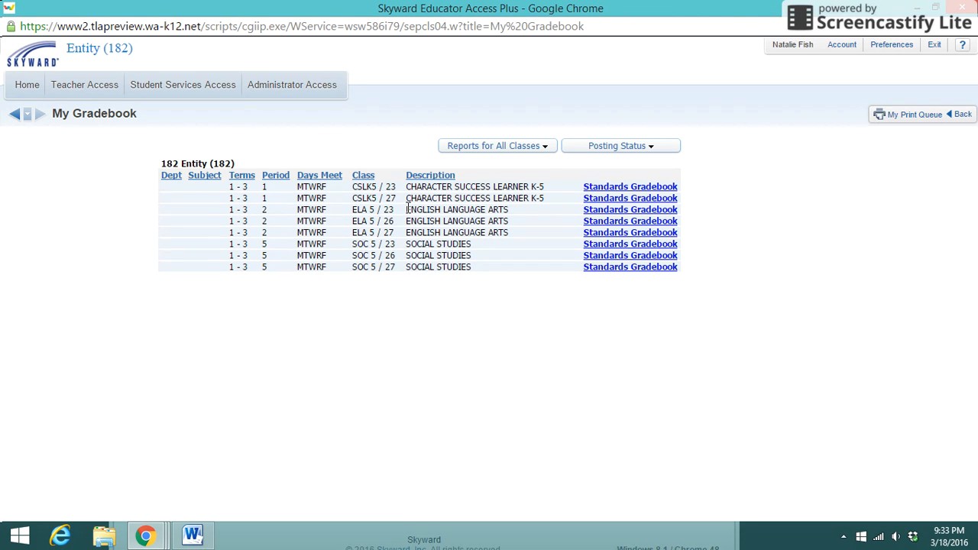
{"action": "left_click", "coordinate": [596, 210]}
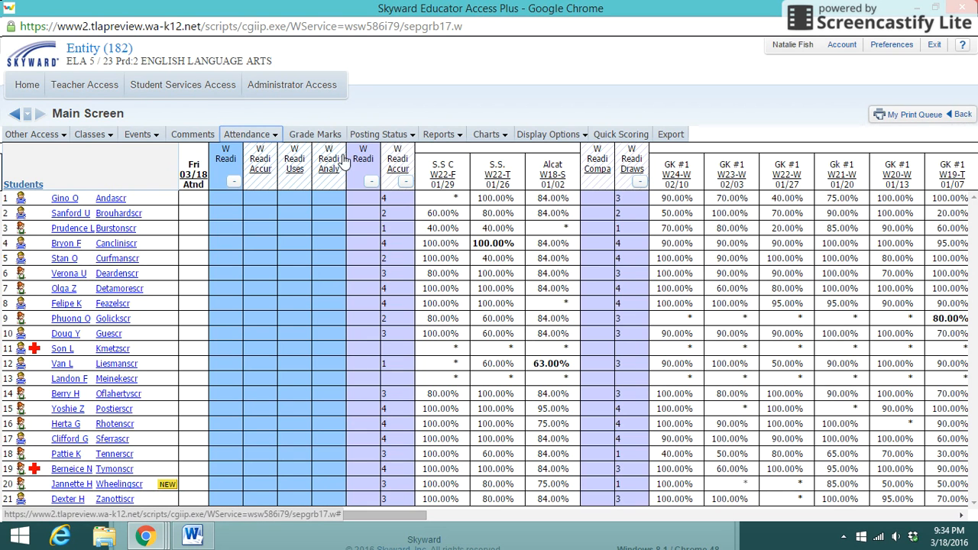
Step: Open comment posting for the TRI 2 grading period, 12/03/2015 to 03/15/2016
{"action": "mouse_move", "coordinate": [261, 147]}
{"action": "left_click", "coordinate": [233, 162]}
{"action": "left_click", "coordinate": [182, 137]}
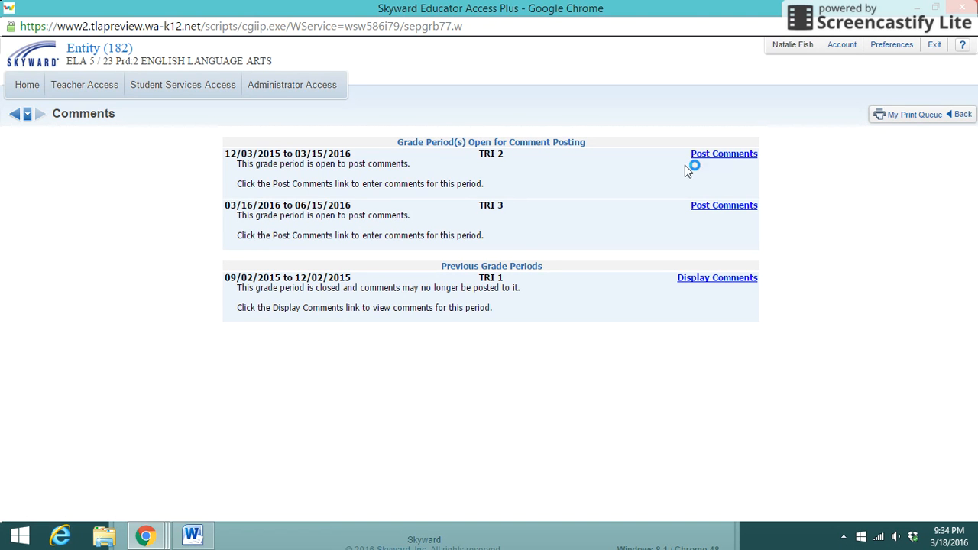
{"action": "left_click", "coordinate": [714, 156]}
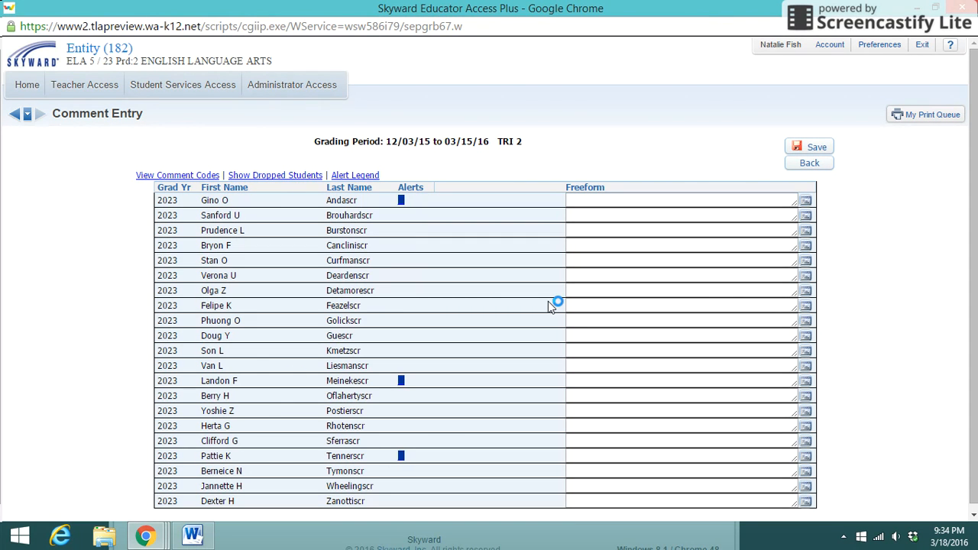
{"action": "left_click", "coordinate": [642, 198]}
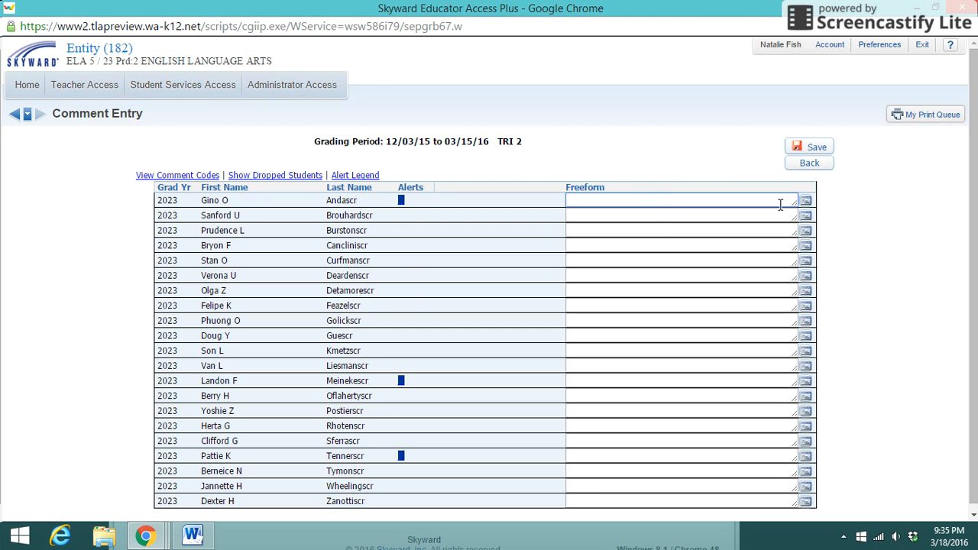
{"action": "type", "text": "Asdasdasdfasbb"}
{"action": "key", "text": "BackSpace"}
{"action": "key", "text": "BackSpace"}
{"action": "key", "text": "BackSpace"}
{"action": "key", "text": "BackSpace"}
{"action": "key", "text": "BackSpace"}
{"action": "key", "text": "BackSpace"}
{"action": "key", "text": "BackSpace"}
{"action": "key", "text": "BackSpace"}
{"action": "key", "text": "BackSpace"}
{"action": "key", "text": "BackSpace"}
{"action": "key", "text": "BackSpace"}
{"action": "key", "text": "BackSpace"}
{"action": "key", "text": "BackSpace"}
{"action": "key", "text": "BackSpace"}
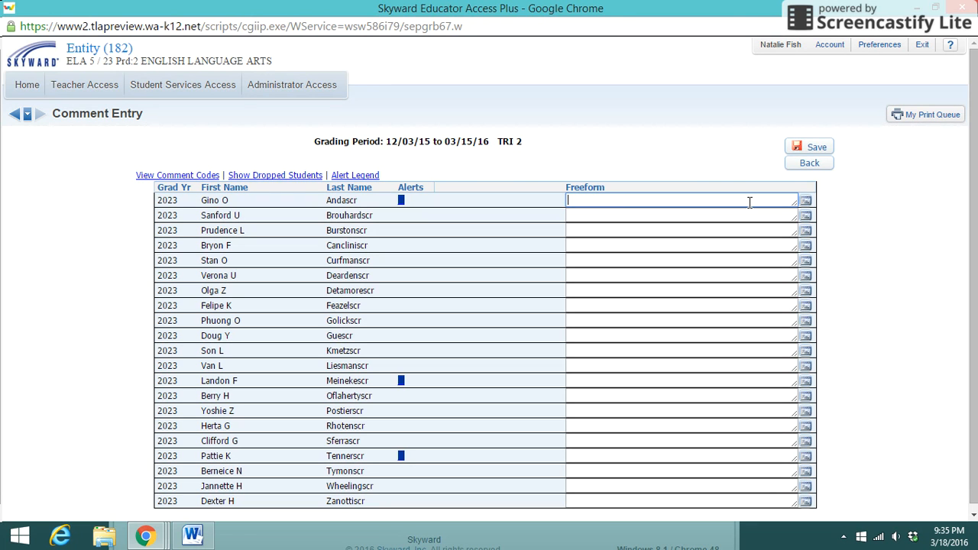
Step: Enter the class comment "We focused on main idea and making inferences this trimester." for the first student and apply it to all students
{"action": "left_click", "coordinate": [805, 203]}
{"action": "left_click_drag", "start_coordinate": [354, 17], "coordinate": [607, 71]}
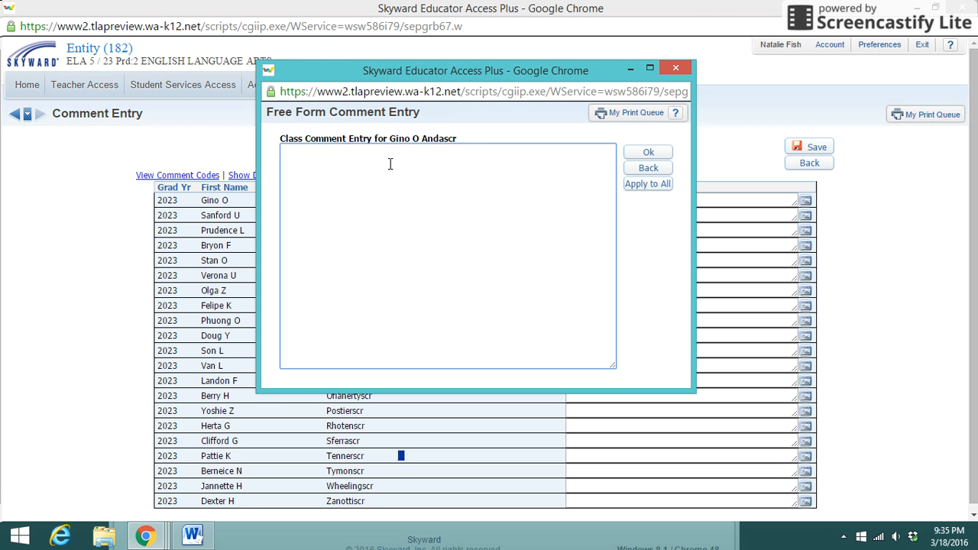
{"action": "type", "text": "We focused"}
{"action": "type", "text": "on main idea and making inferences this trimester."}
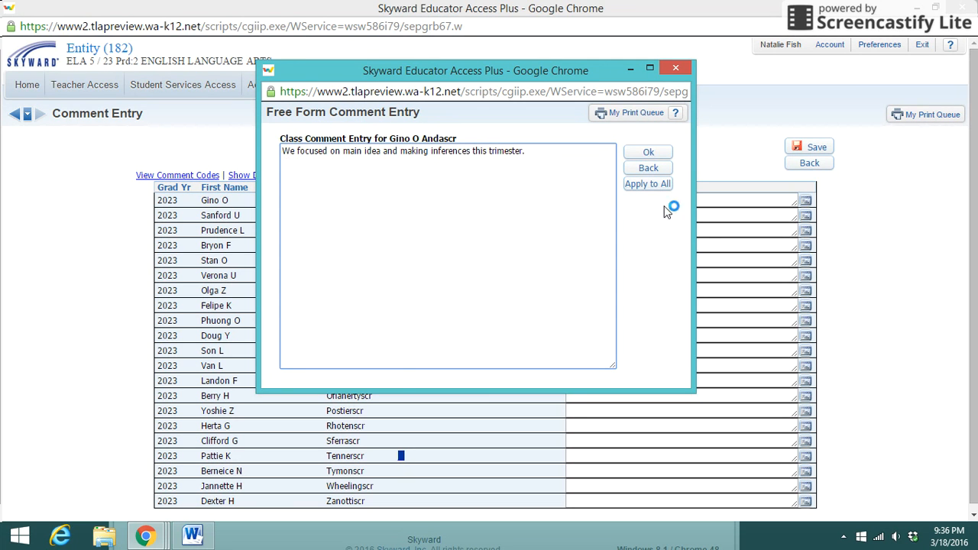
{"action": "left_click", "coordinate": [647, 185]}
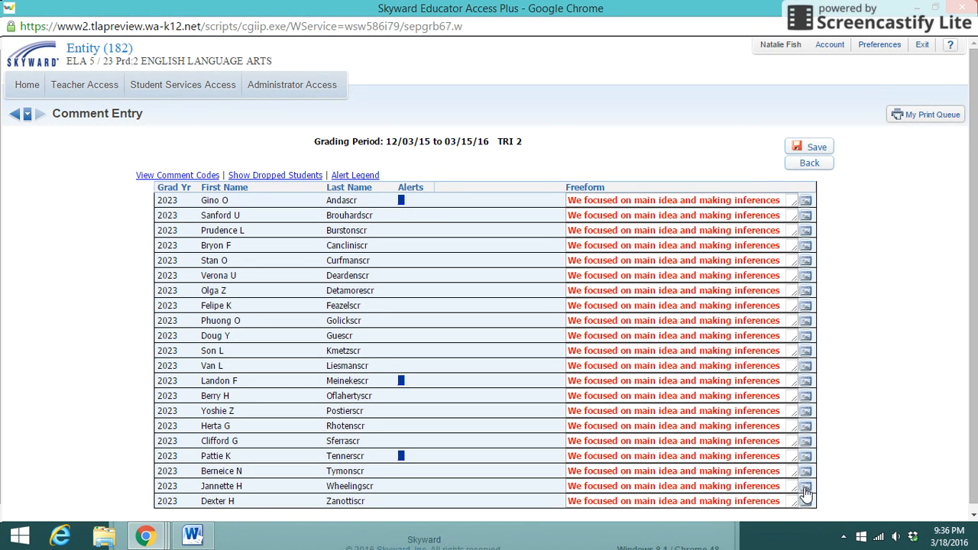
Step: Add a paragraph with the student's first name and "is a pleasure to have in class." to the first student's comment, and save all comments
{"action": "left_click", "coordinate": [807, 204]}
{"action": "left_click_drag", "start_coordinate": [340, 14], "coordinate": [574, 131]}
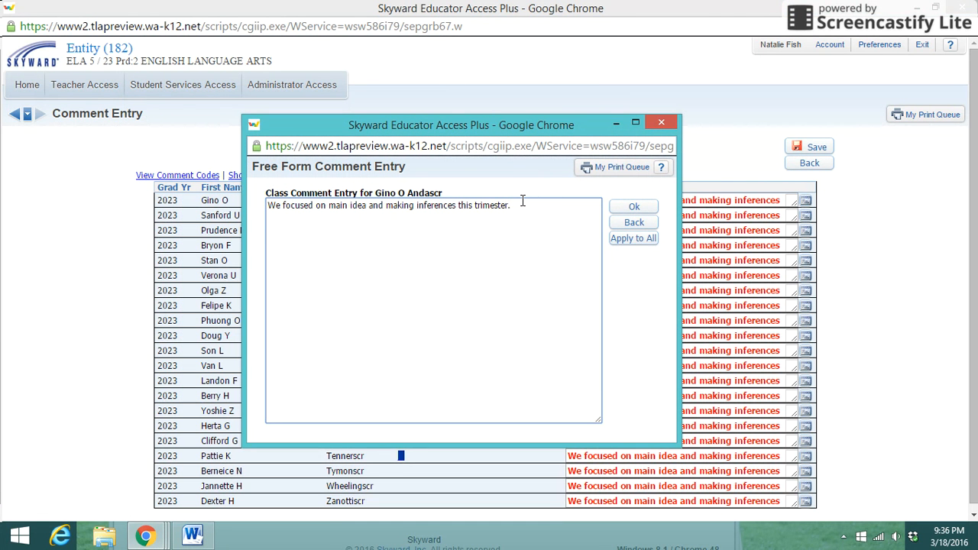
{"action": "type", "text": "Gino is a pleasure to hav"}
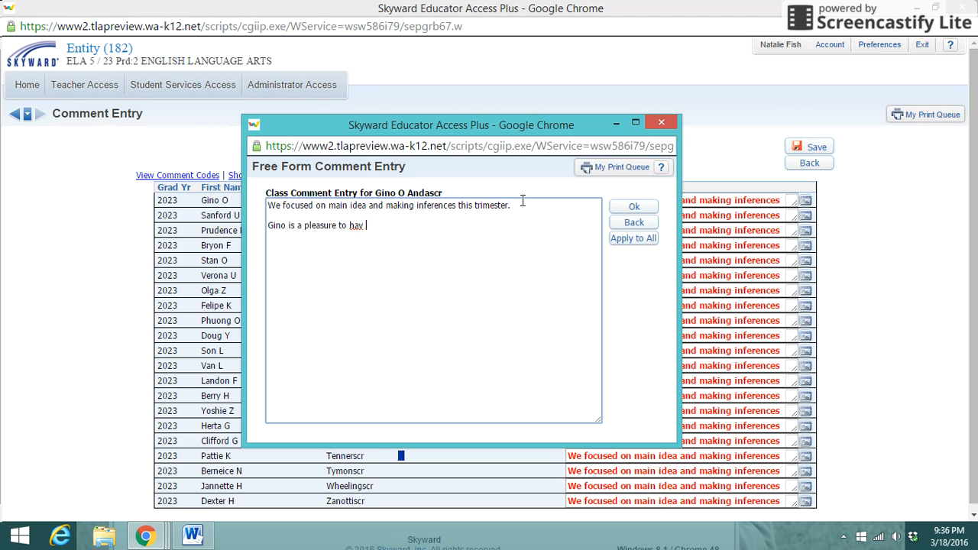
{"action": "key", "text": "BackSpace"}
{"action": "type", "text": "e in class."}
{"action": "left_click_drag", "start_coordinate": [403, 227], "coordinate": [267, 226]}
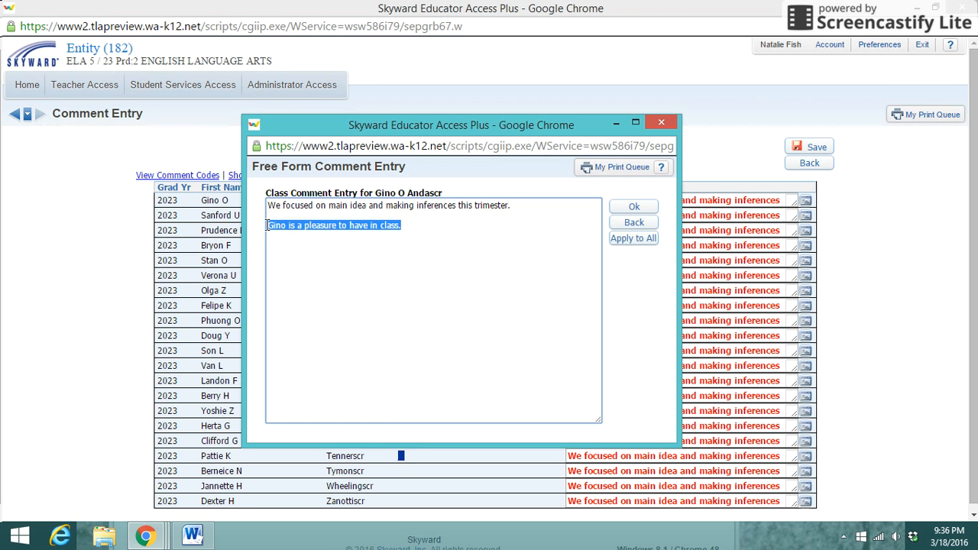
{"action": "left_click", "coordinate": [360, 285]}
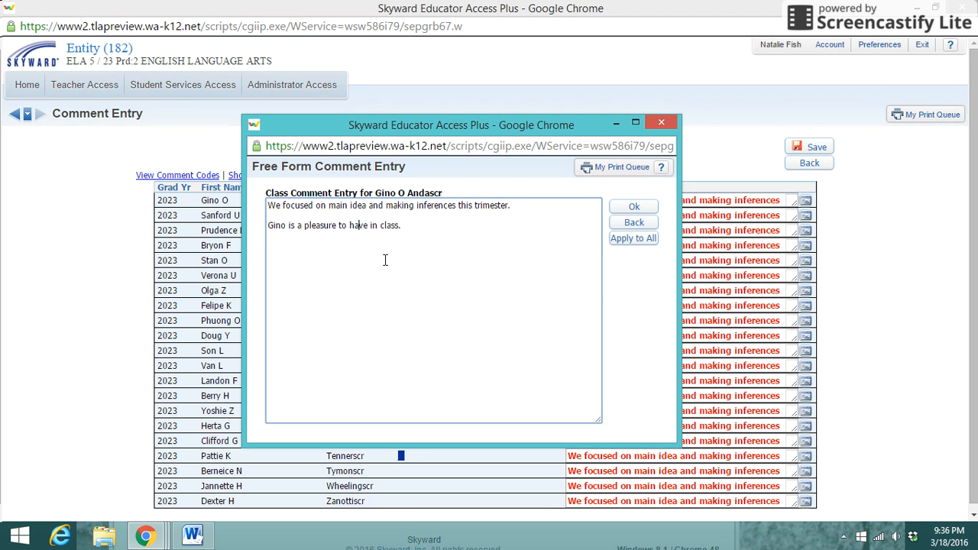
{"action": "left_click", "coordinate": [635, 211]}
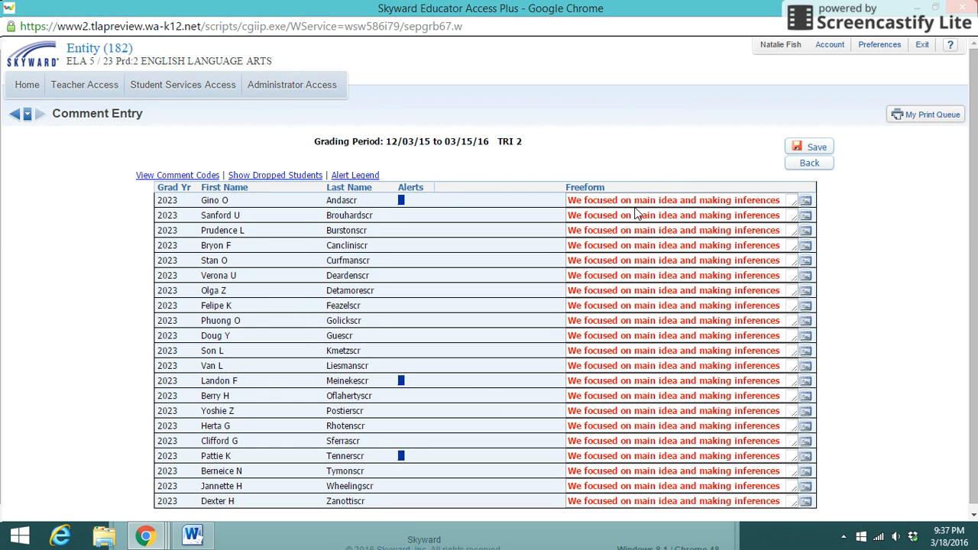
{"action": "left_click", "coordinate": [830, 151]}
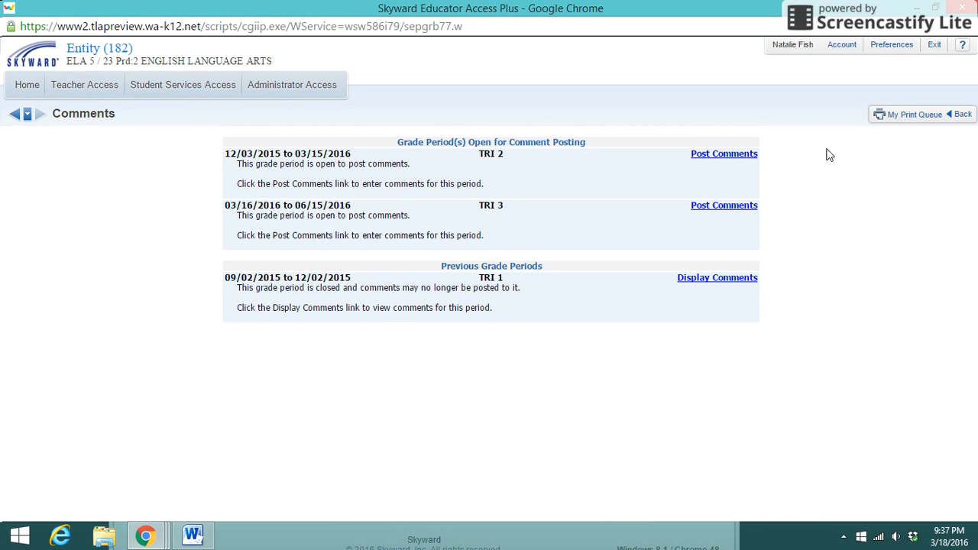
Step: Reopen TRI 2 comment posting, add a paragraph with the first name and "is very responsible." to the second student's comment, and save
{"action": "left_click", "coordinate": [713, 154]}
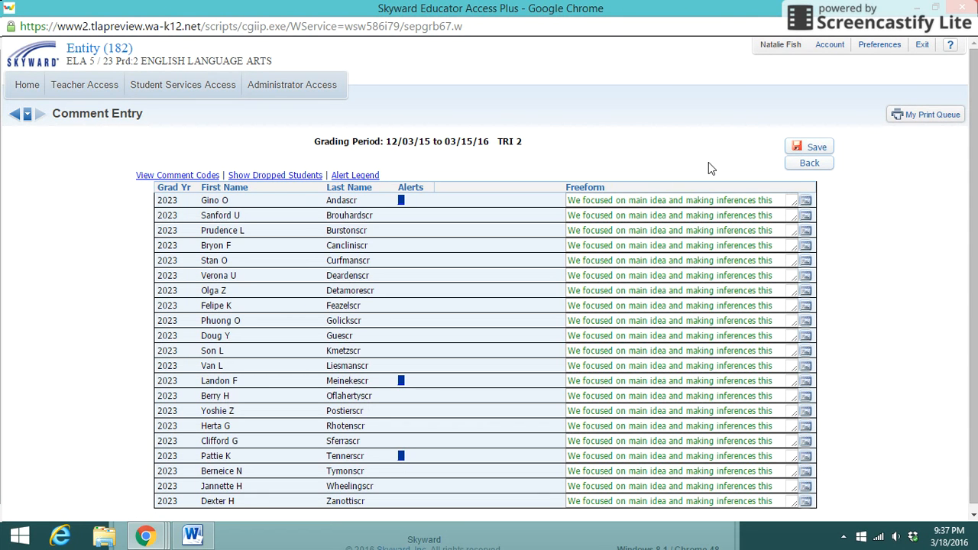
{"action": "scroll", "coordinate": [977, 256], "scroll_direction": "down", "scroll_amount": 1}
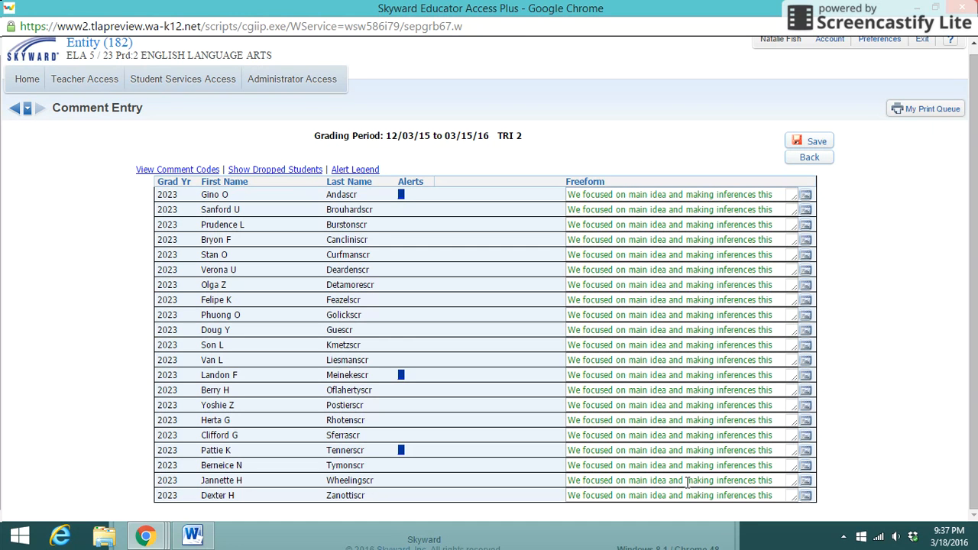
{"action": "left_click", "coordinate": [806, 211]}
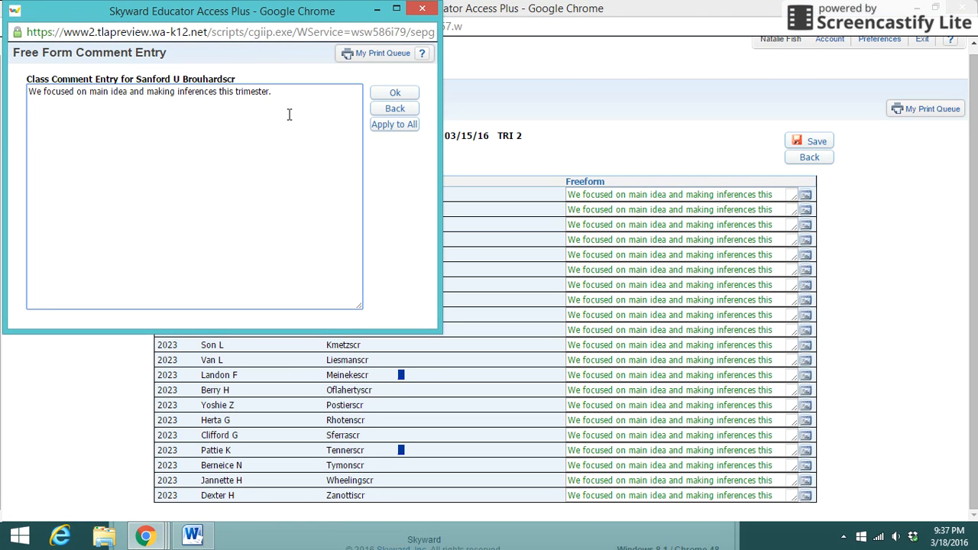
{"action": "type", "text": "Sanford is very responsible."}
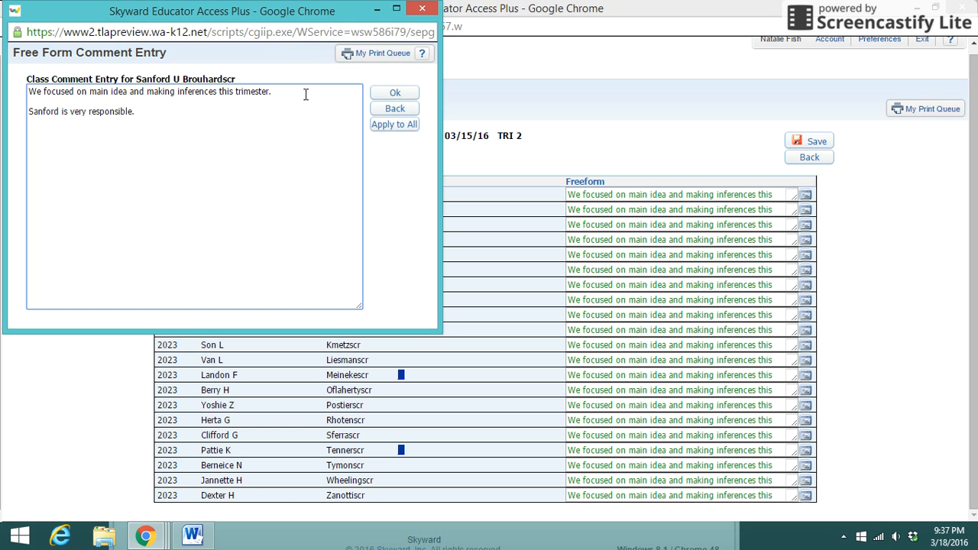
{"action": "left_click", "coordinate": [393, 94]}
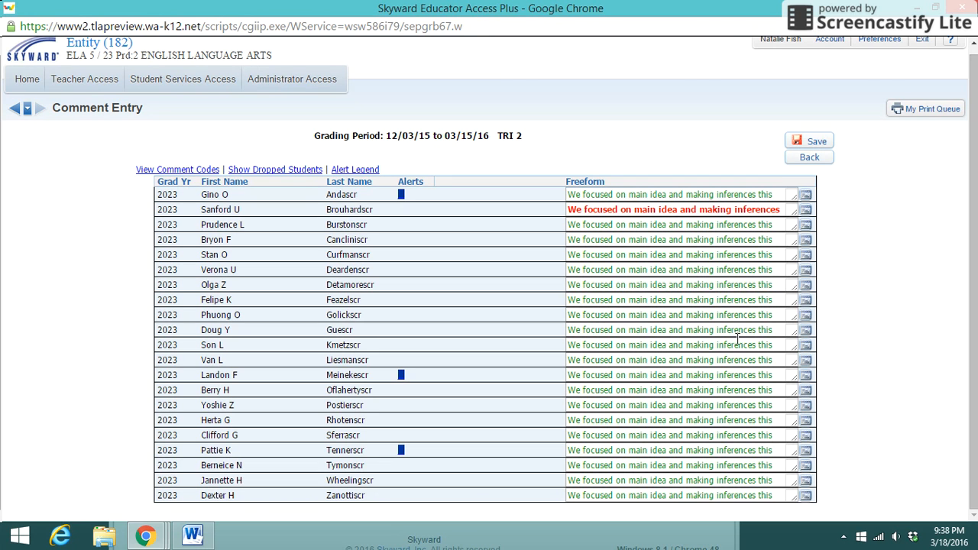
{"action": "left_click", "coordinate": [809, 144]}
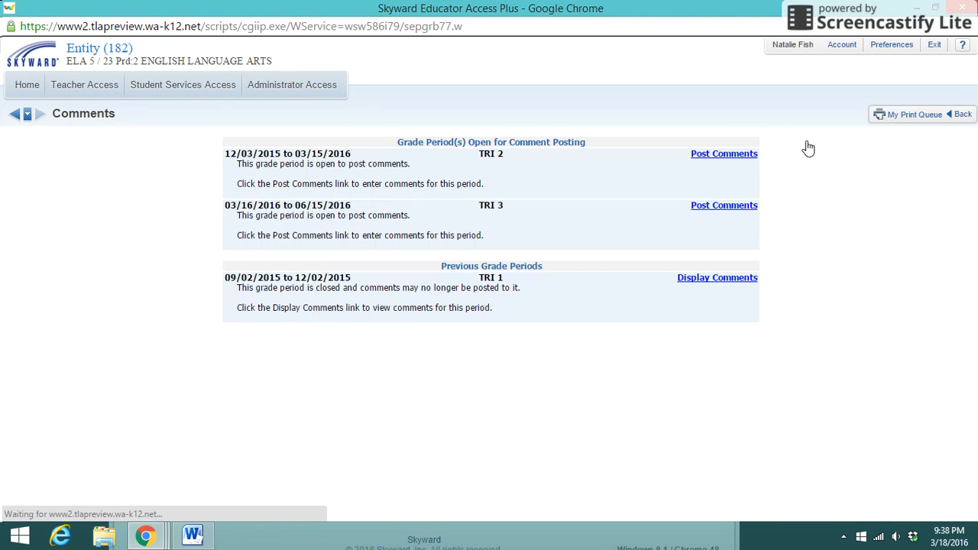
Step: Restore the maximized browser window to a smaller size so the desktop is exposed
{"action": "left_click", "coordinate": [934, 11]}
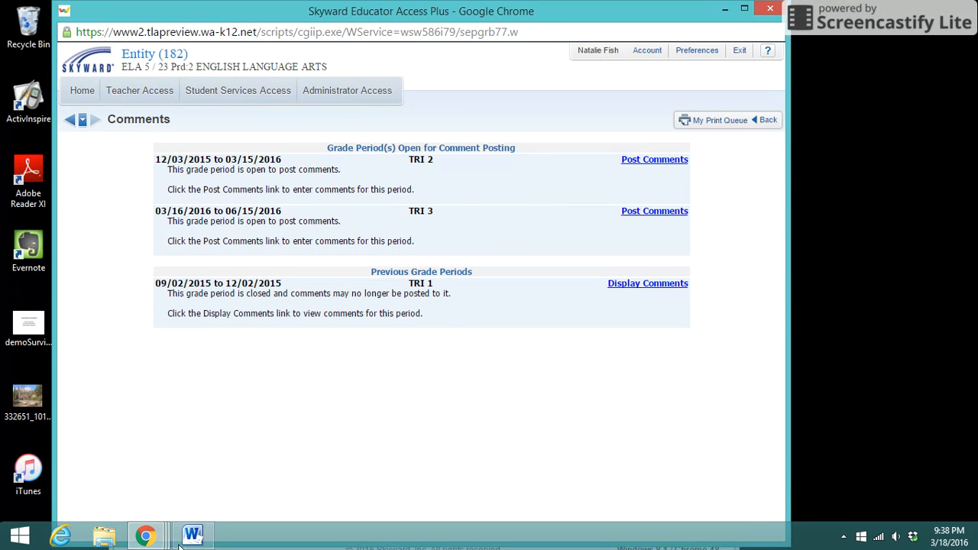